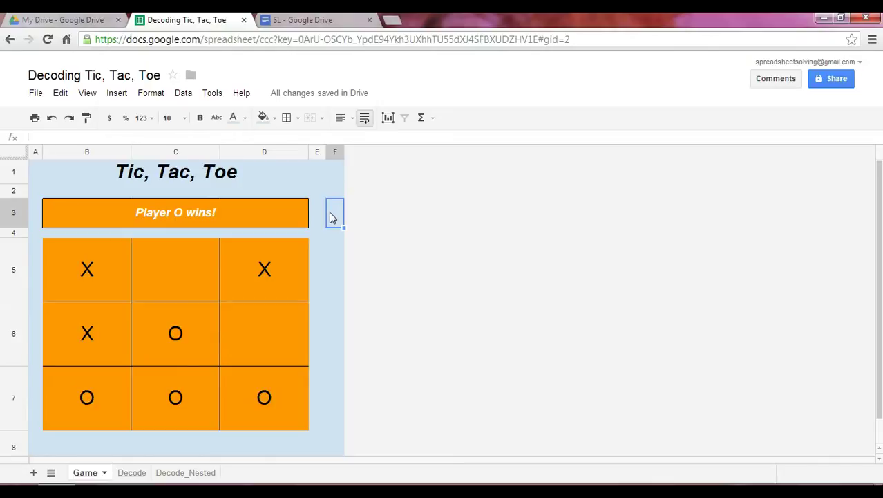
Leave the Game sheet for the Decode sheet with its empty orange board and N checks.
key(Left)
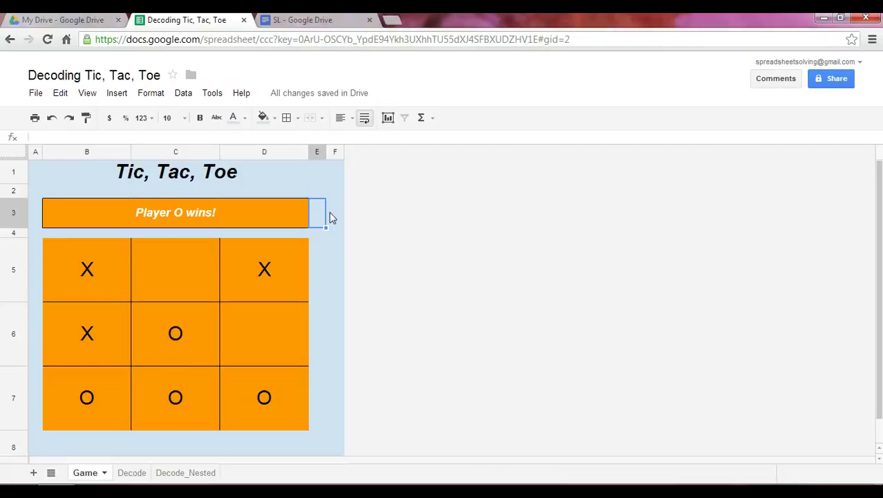
click(128, 473)
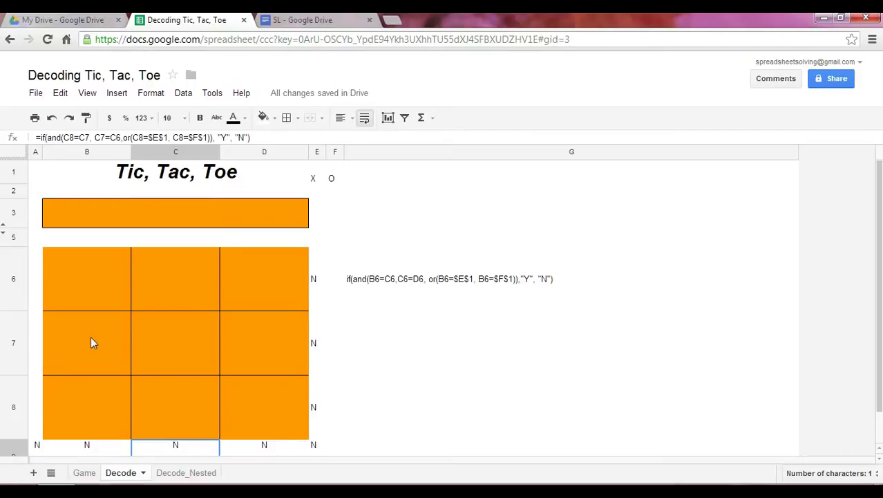
drag(88, 289, 292, 302)
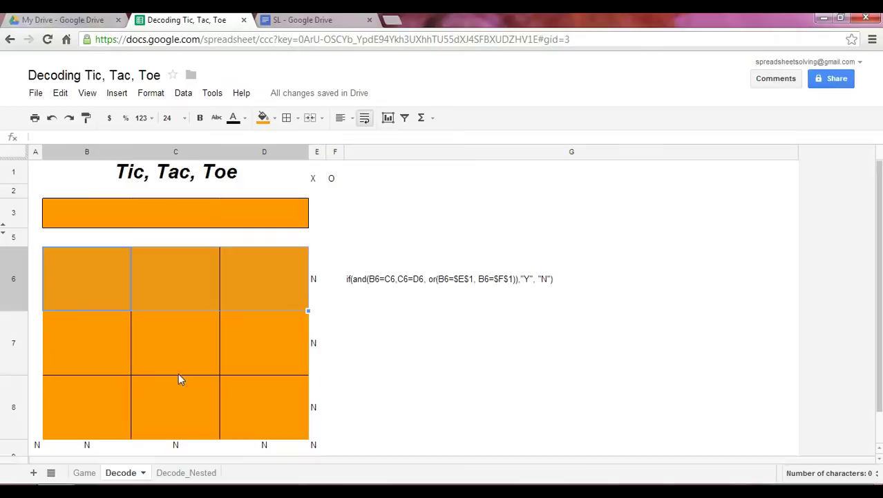
drag(118, 277, 292, 294)
drag(144, 345, 309, 354)
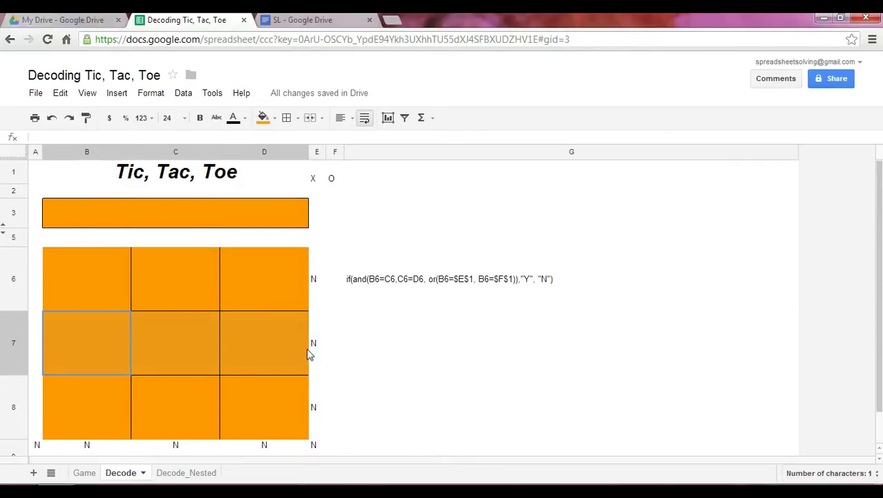
drag(120, 392, 289, 423)
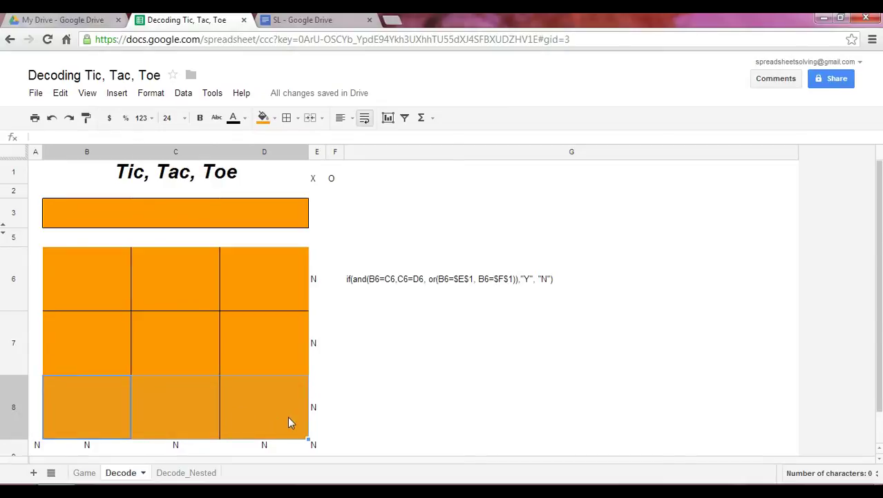
drag(273, 273, 267, 399)
drag(191, 287, 181, 391)
drag(108, 274, 105, 395)
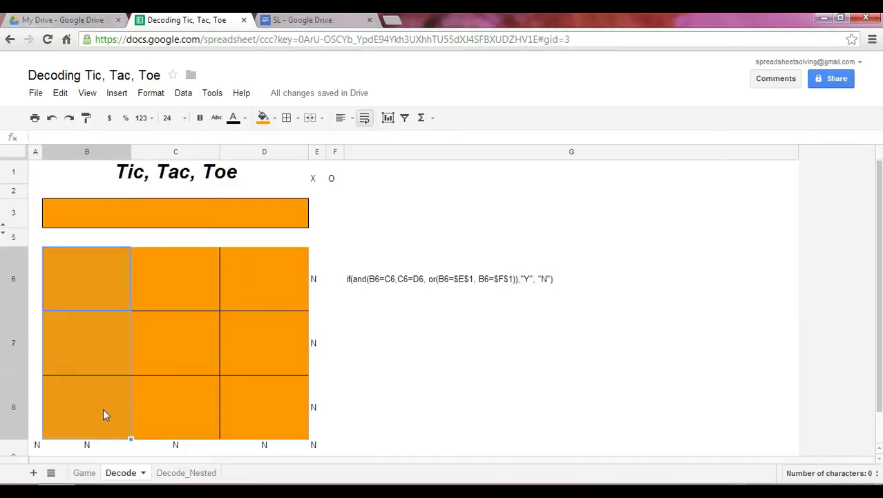
click(81, 423)
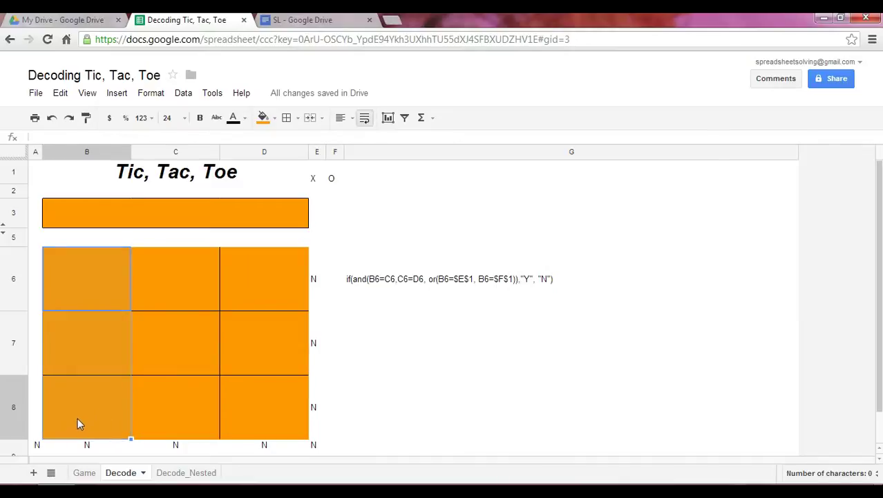
click(179, 358)
click(79, 282)
click(178, 345)
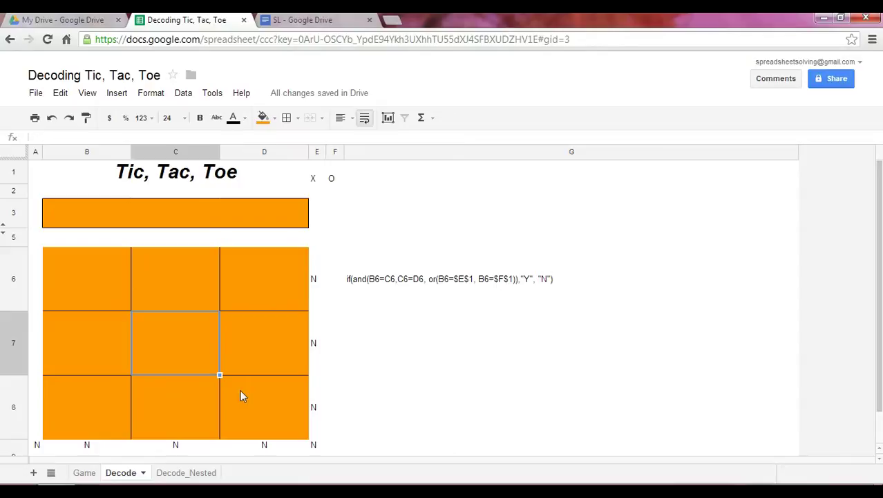
click(251, 399)
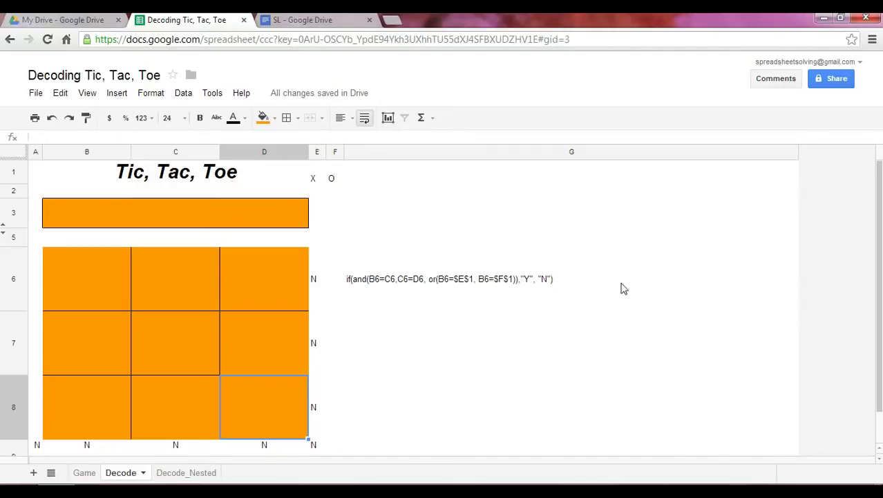
Bold the G6 formula note, then review the row-6 check formula in E6.
click(540, 270)
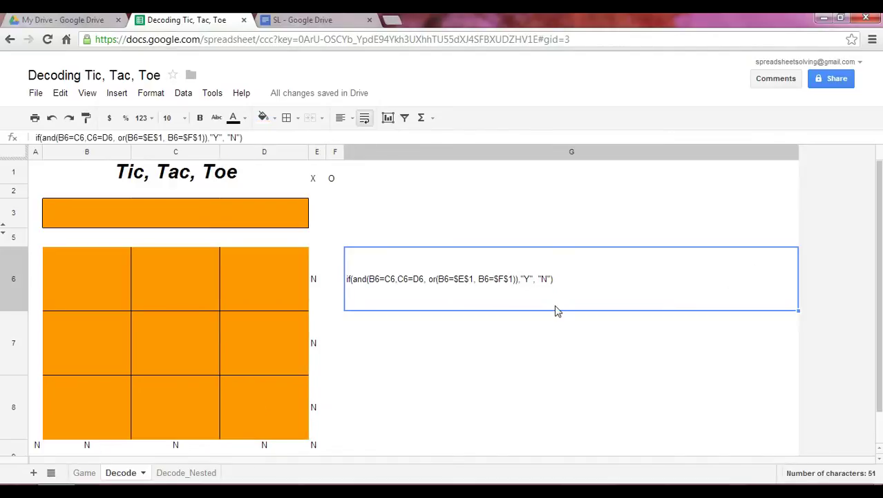
key(ctrl+b)
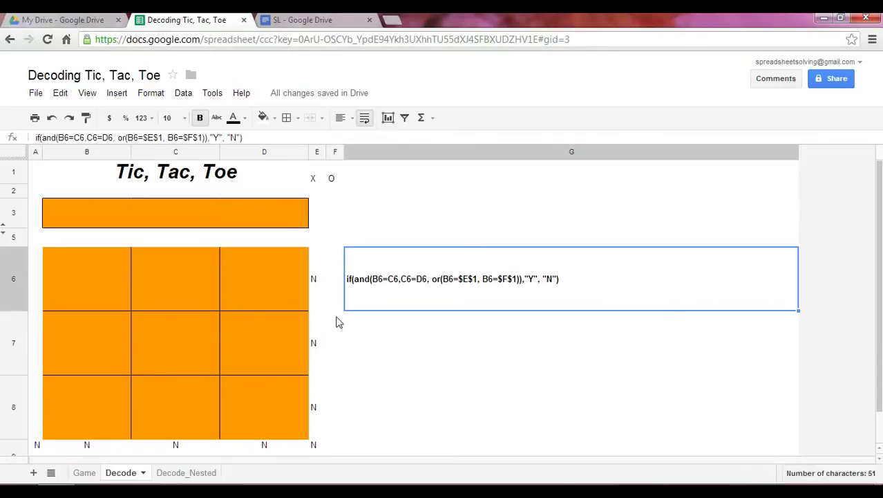
drag(100, 276, 252, 275)
click(97, 335)
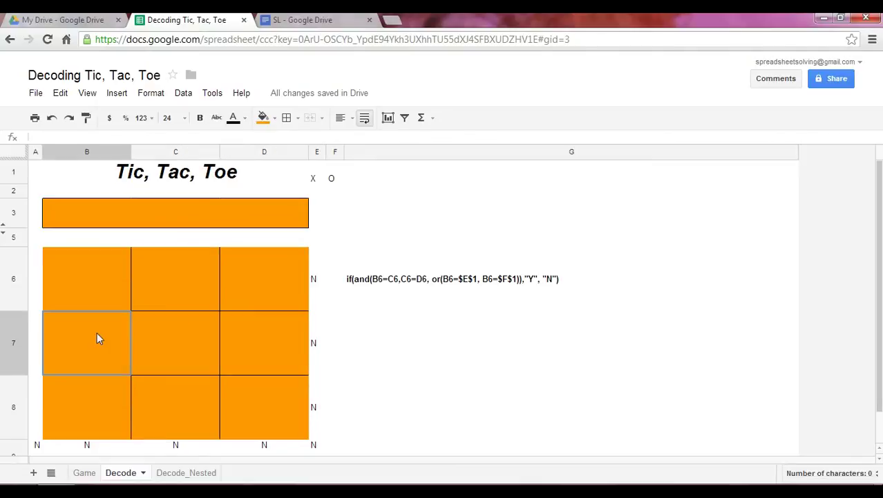
click(98, 284)
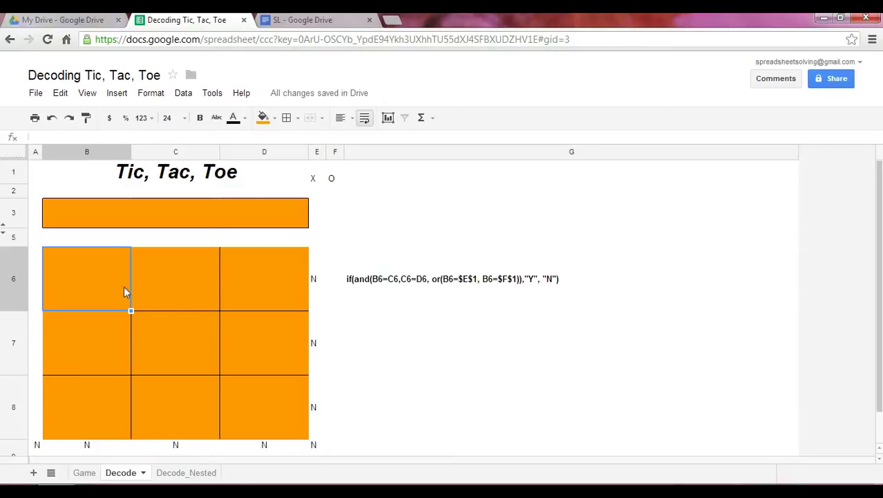
click(320, 284)
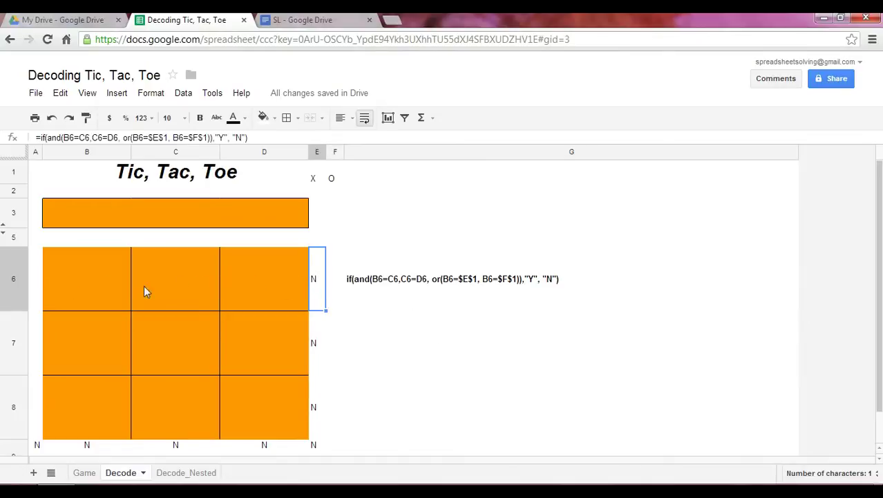
drag(109, 290, 312, 280)
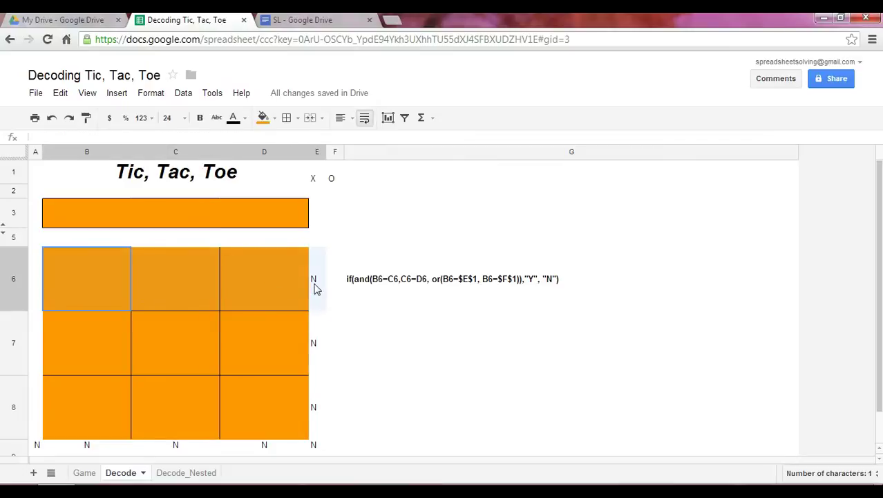
drag(125, 337, 321, 346)
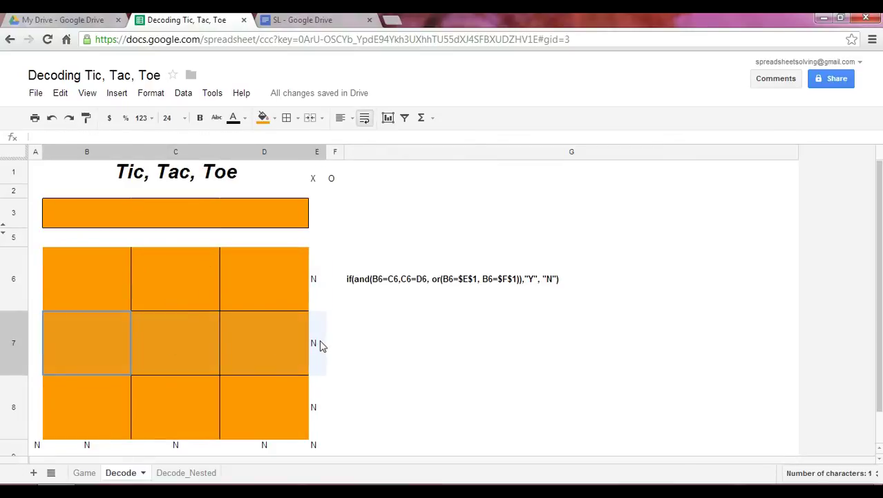
drag(123, 404, 315, 404)
drag(282, 305, 277, 430)
drag(154, 251, 200, 428)
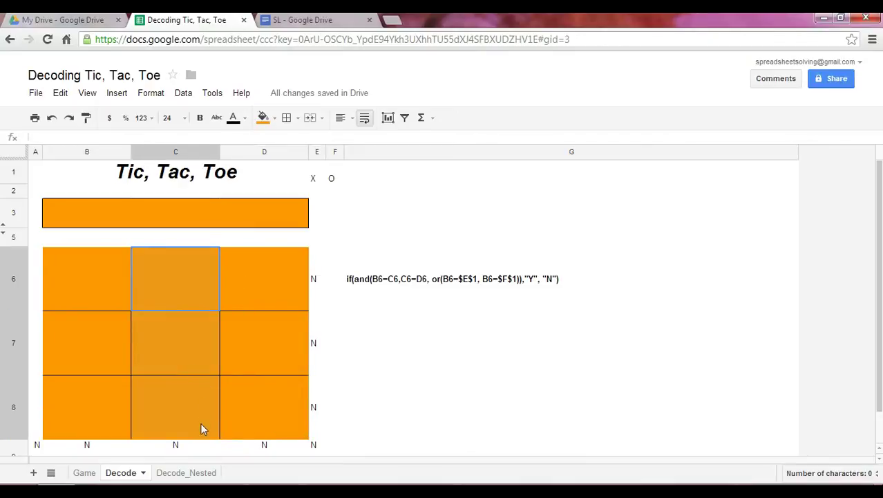
drag(72, 290, 112, 417)
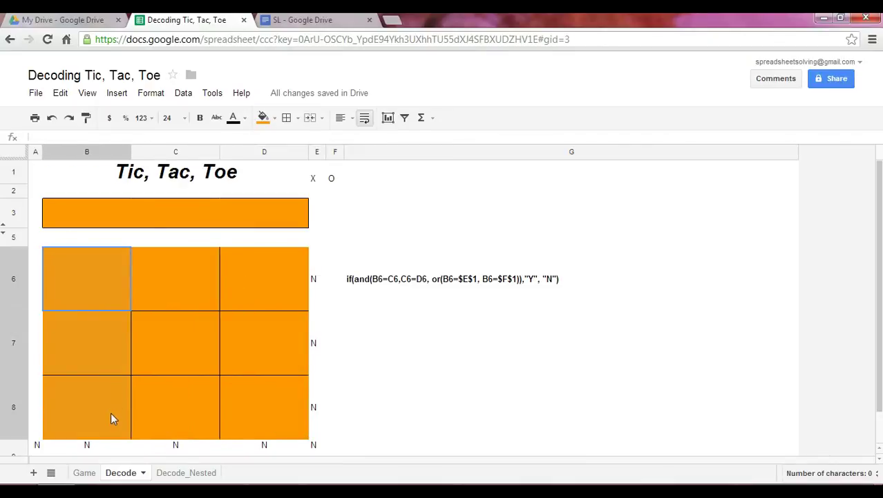
click(320, 447)
scroll(325, 448, down, 1)
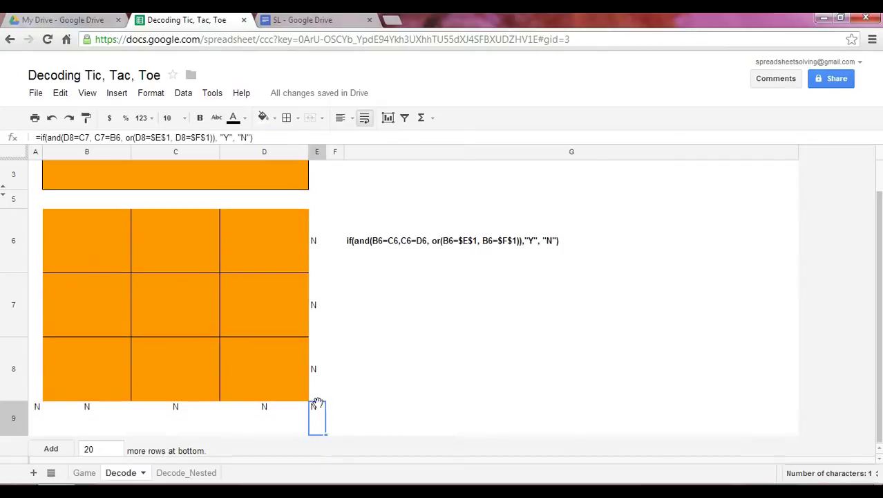
key(F2)
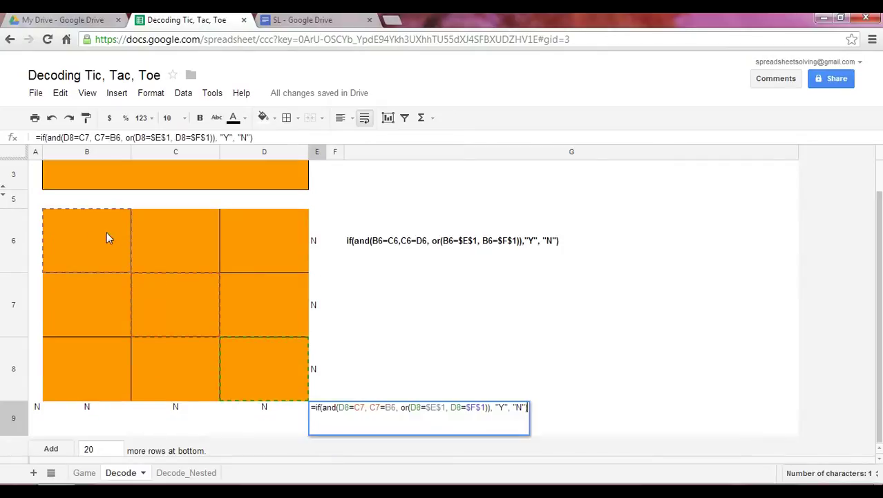
key(Escape)
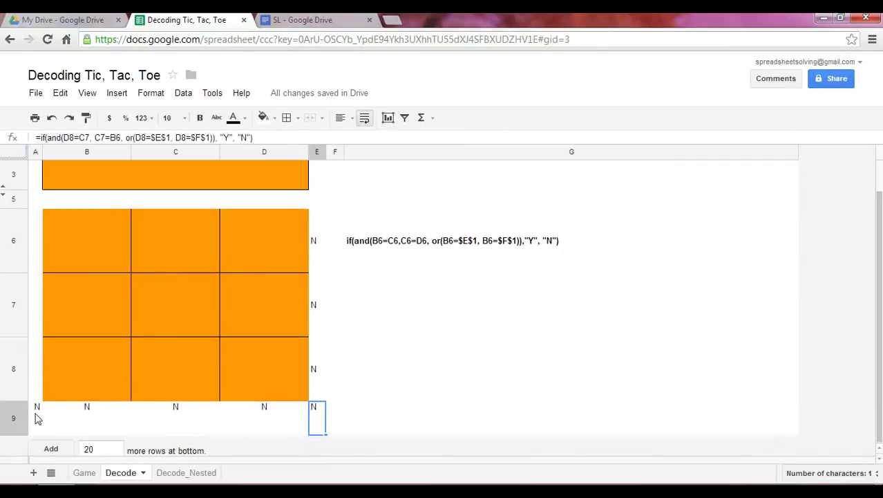
double_click(33, 417)
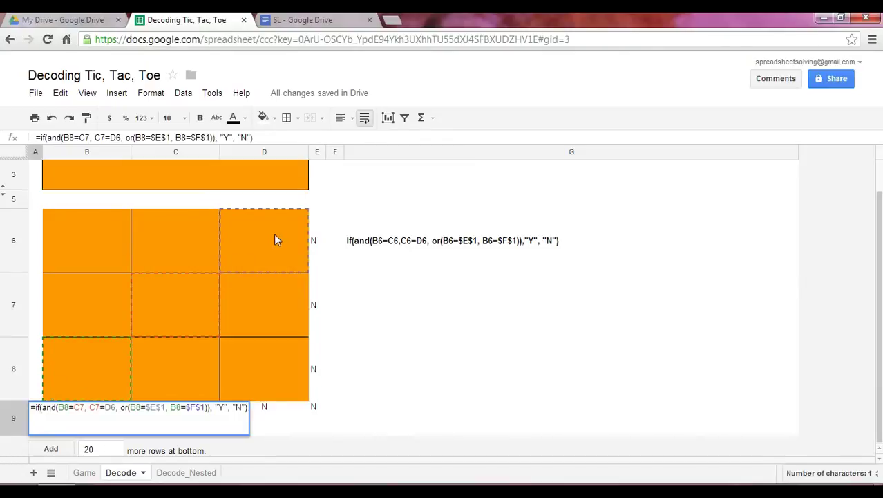
key(Escape)
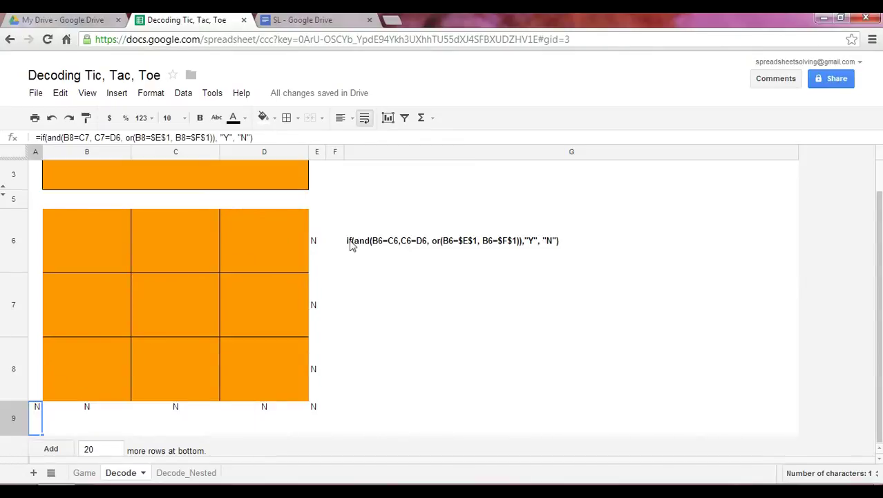
scroll(356, 269, up, 1)
click(49, 276)
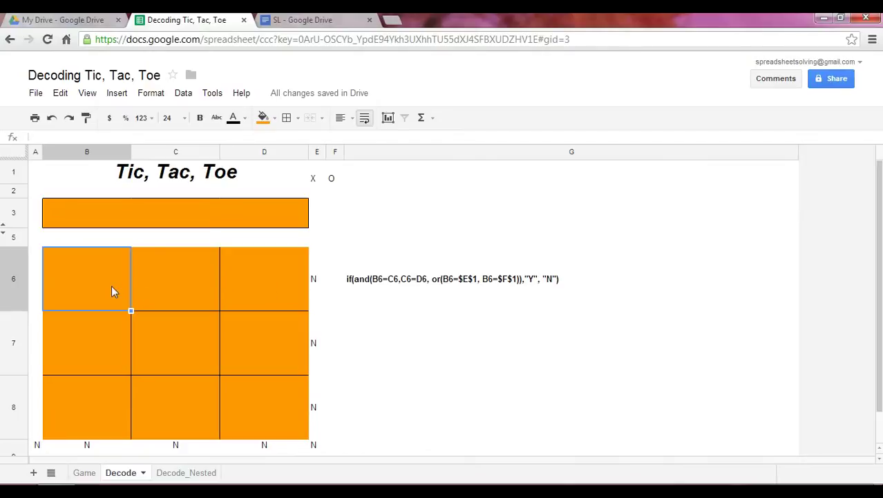
click(174, 289)
click(283, 284)
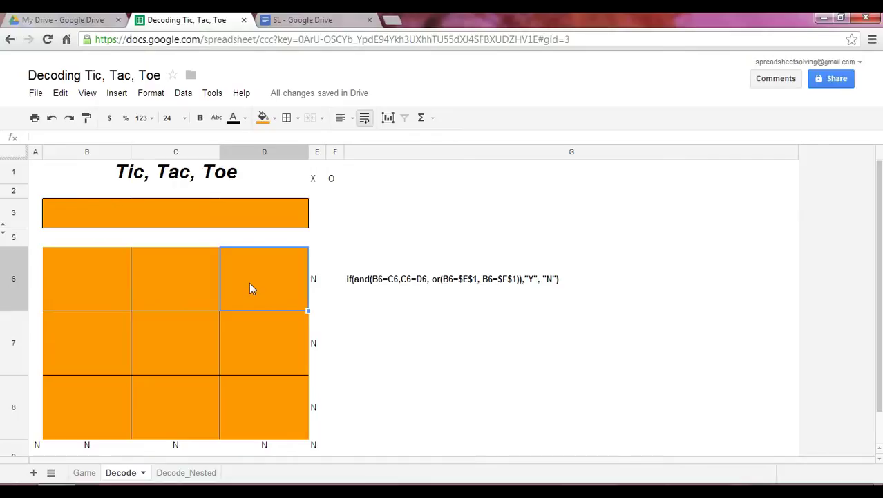
click(320, 277)
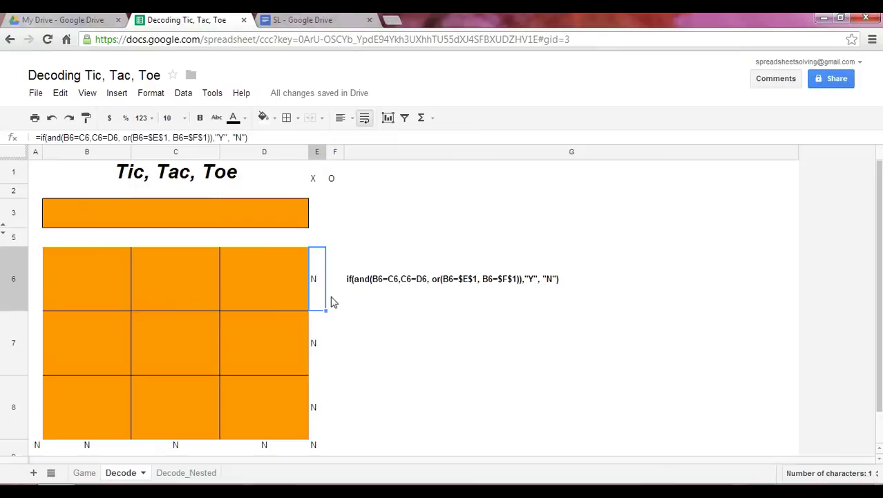
click(438, 287)
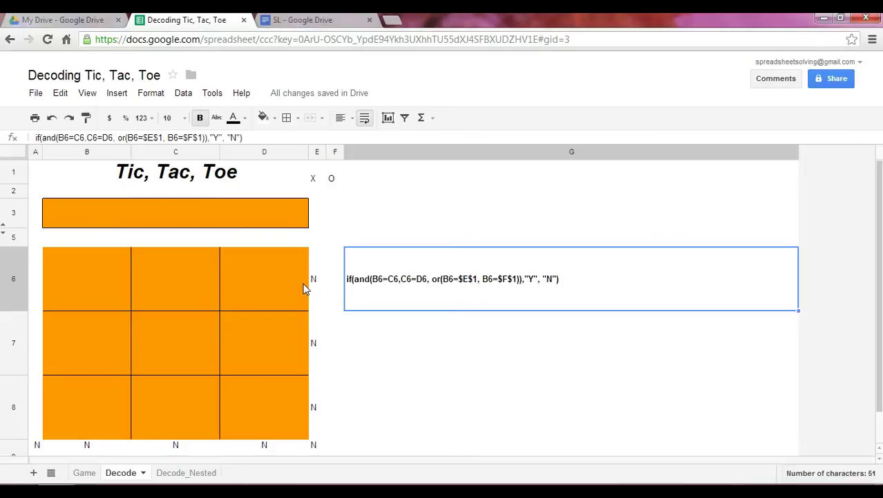
Fill the top row B6:D6 with X's to test the row win check.
click(107, 287)
text(X)
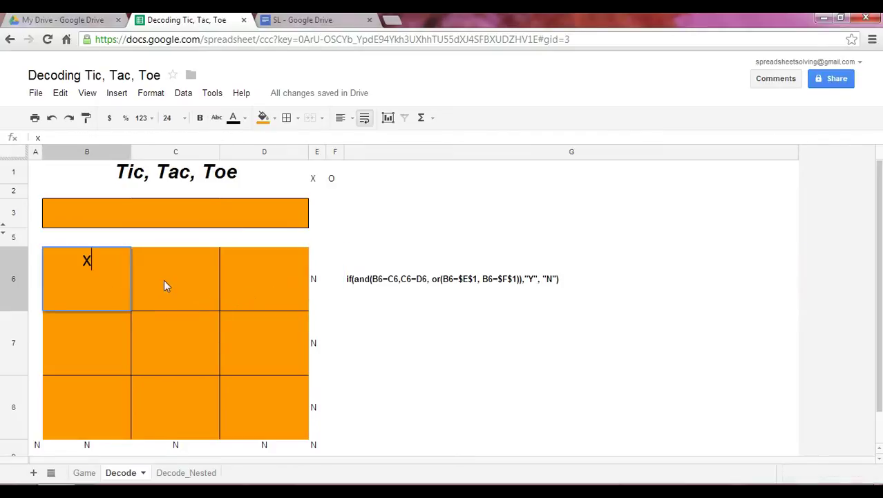
key(BackSpace)
text(X)
key(Tab)
text(X)
key(Tab)
text(X)
key(Tab)
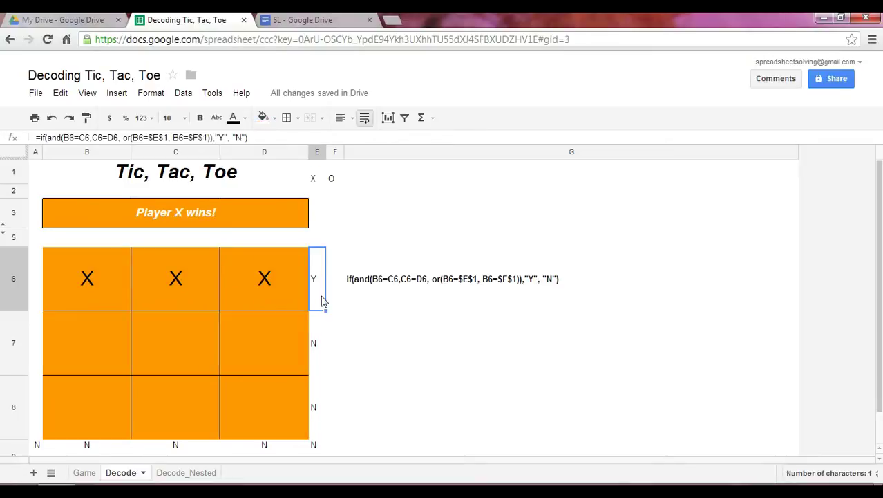
Replace row 6 with three O's, then clear them from the board.
click(102, 299)
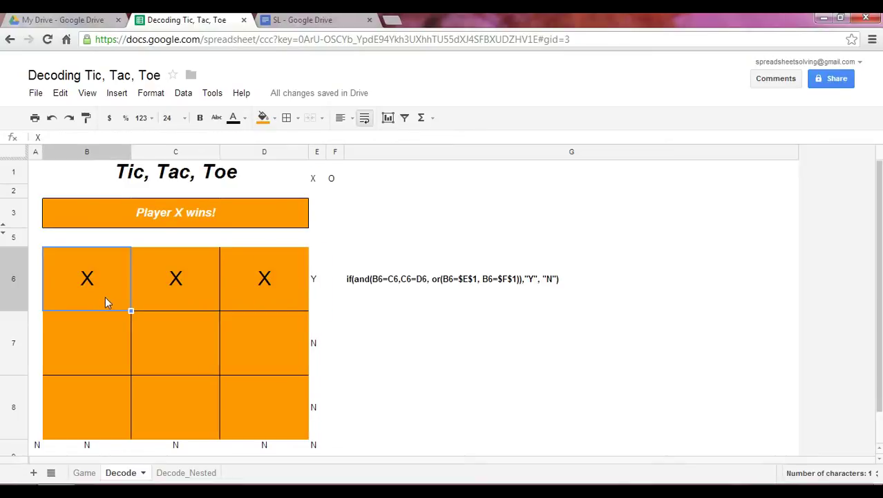
text(O)
key(Tab)
text(O)
key(Tab)
text(O)
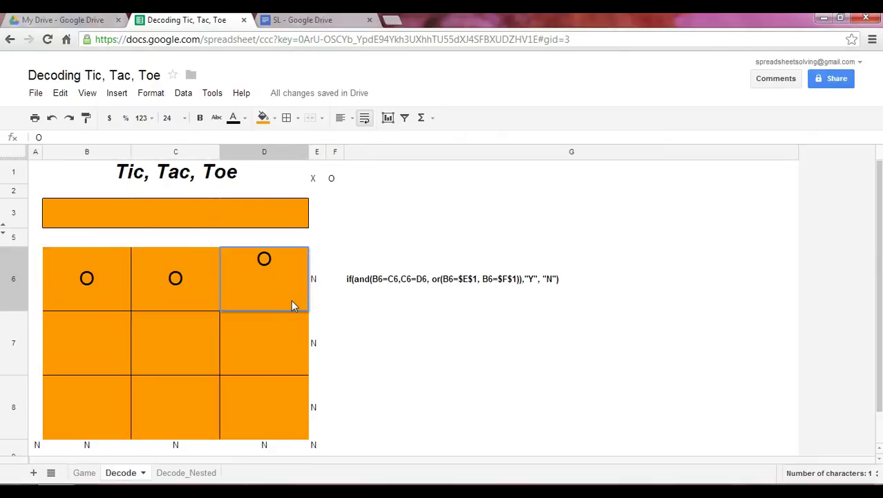
click(339, 309)
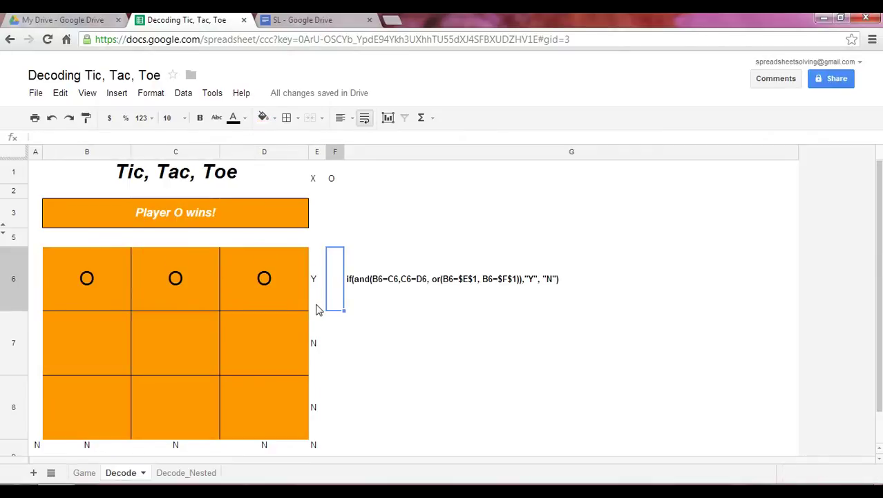
drag(120, 304, 246, 298)
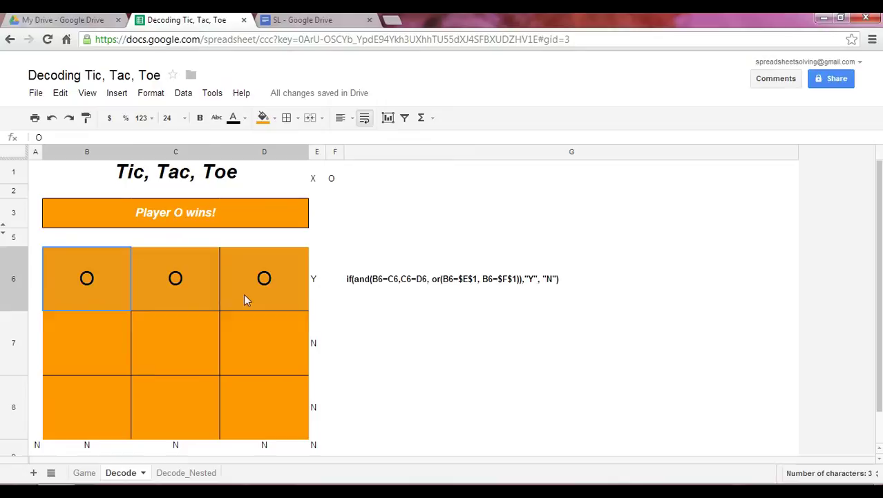
key(Delete)
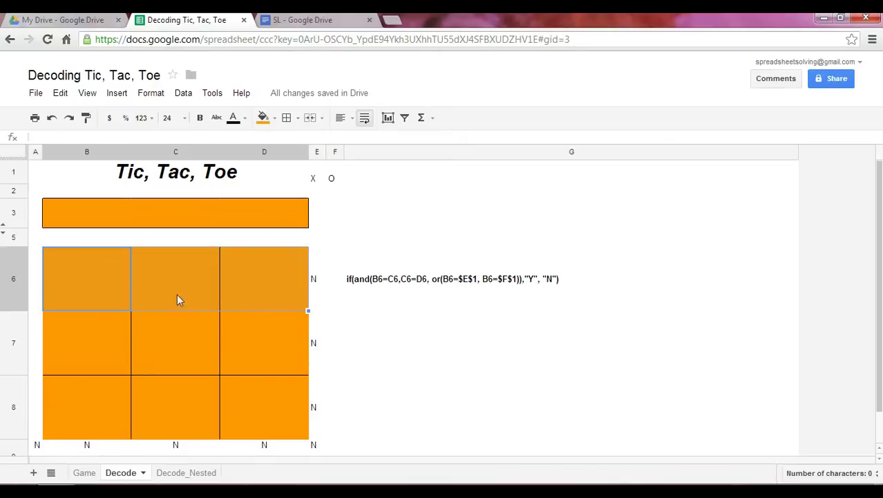
Test the E9 diagonal check with X's in B6, C7 and D8, then clear them.
click(315, 448)
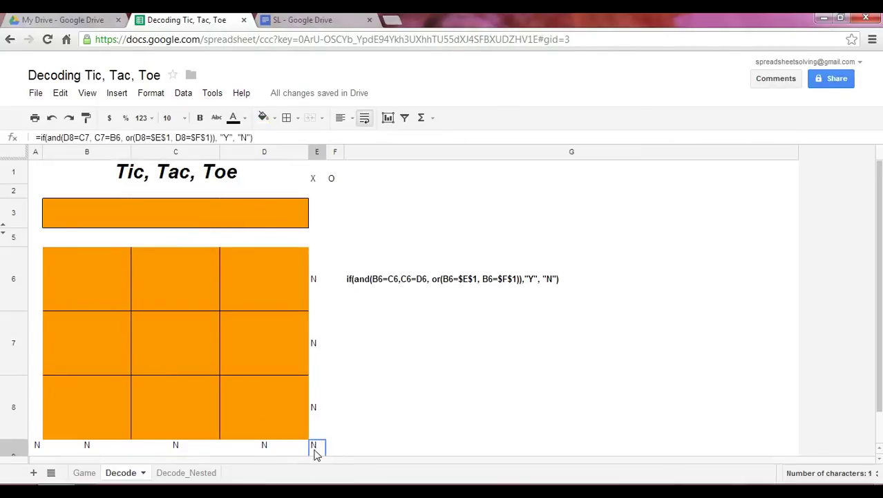
click(109, 301)
text(X)
click(168, 343)
text(X)
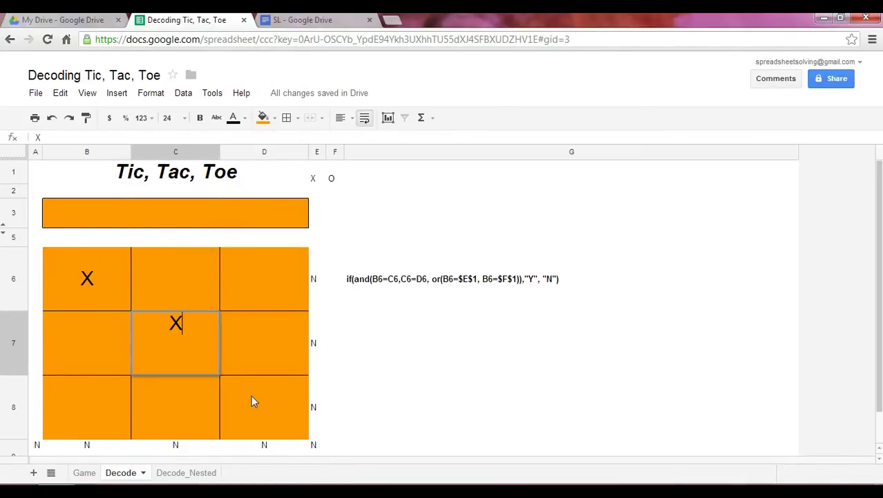
click(251, 394)
text(X)
click(314, 446)
scroll(466, 450, down, 2)
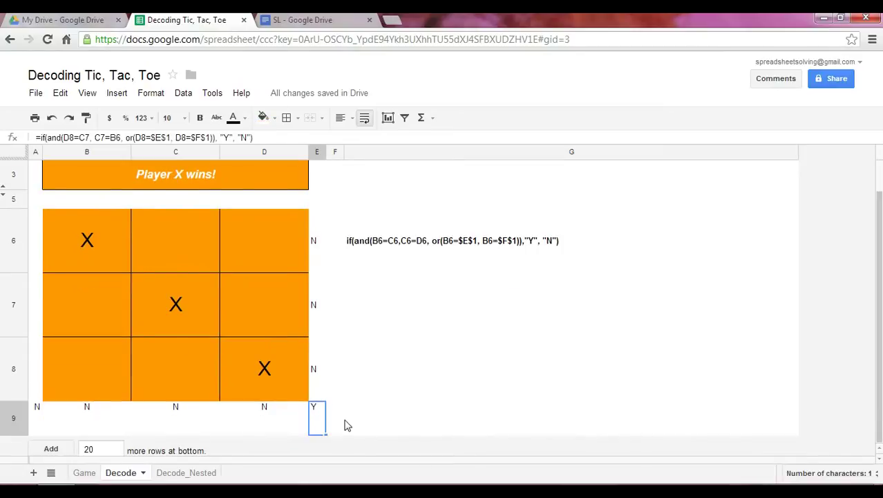
drag(69, 255, 254, 376)
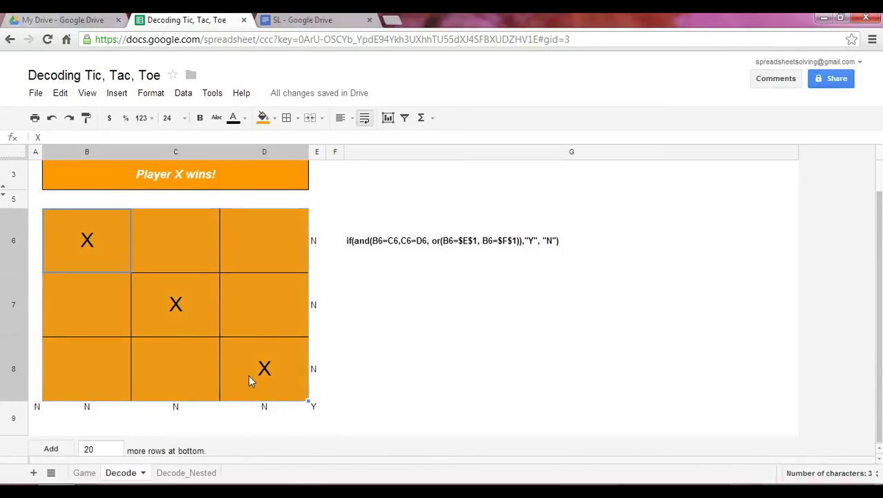
key(Delete)
Place O's on the anti-diagonal B8, C7, D6 and check the B9 and A9 formulas.
click(87, 379)
text(O)
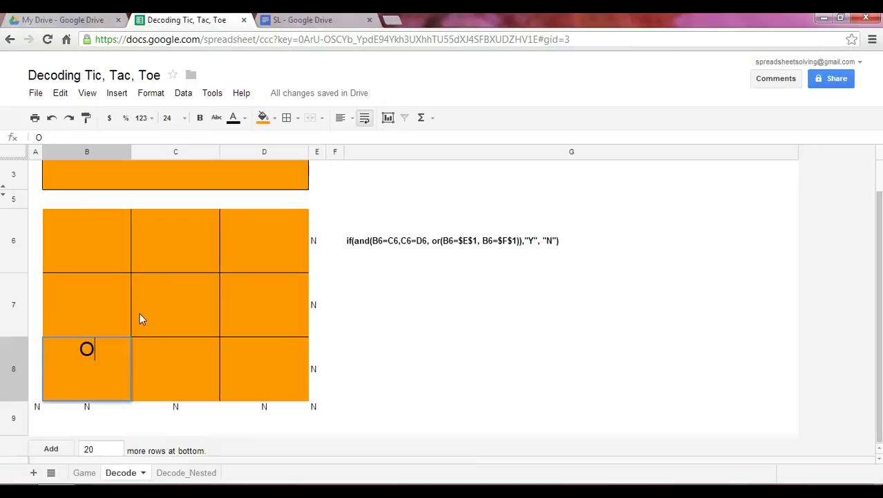
click(140, 314)
text(O)
click(246, 260)
text(O)
key(Return)
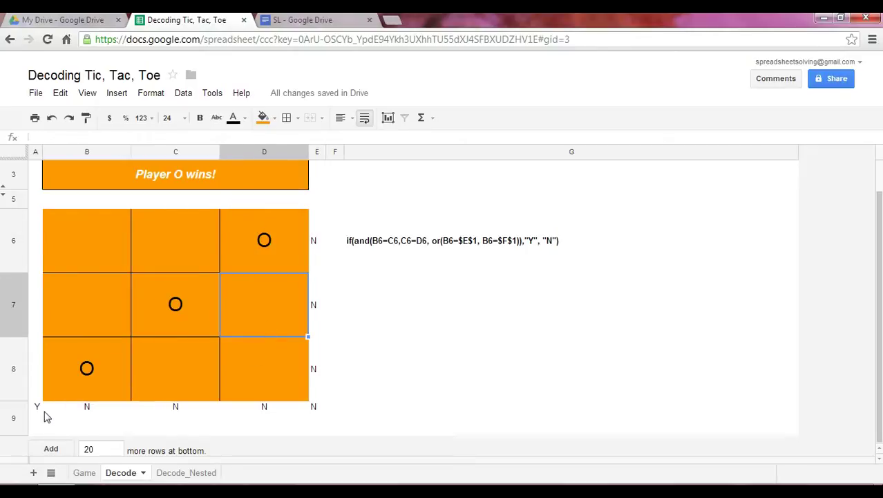
click(47, 412)
click(33, 408)
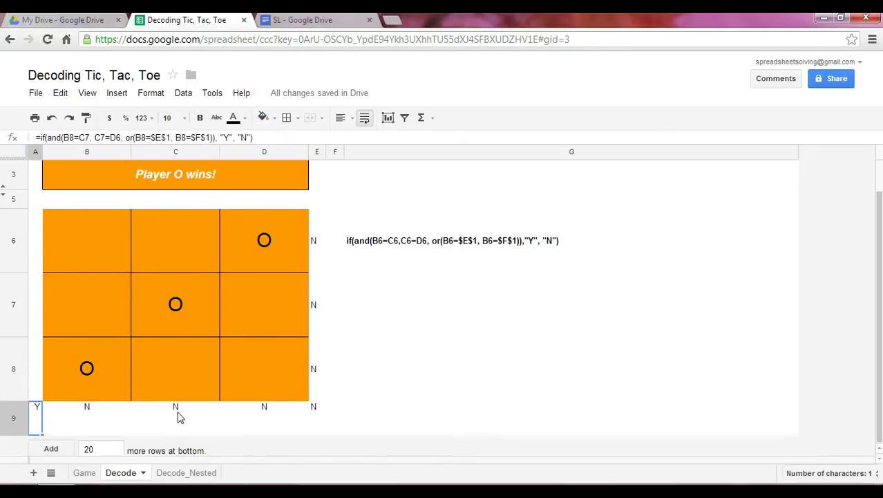
scroll(351, 359, up, 2)
Review the G6 win-check formula text and the nested IF behind the B3 banner.
scroll(373, 346, down, 1)
click(390, 304)
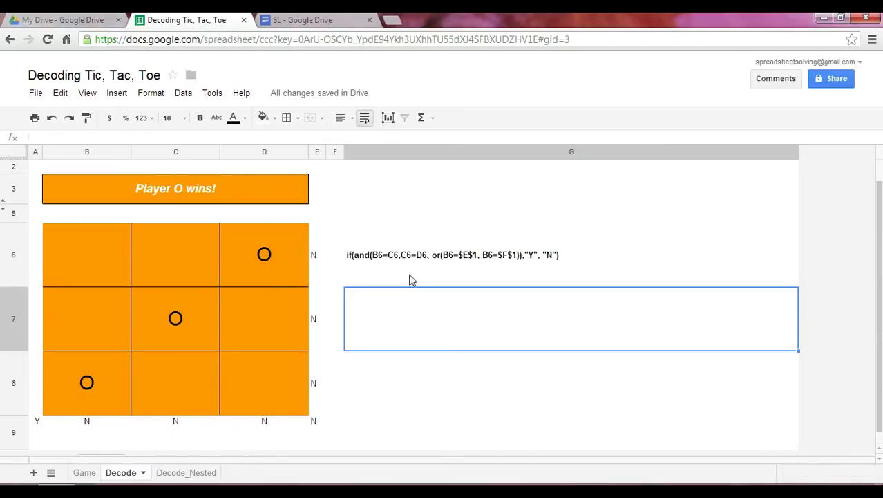
click(410, 271)
scroll(436, 311, up, 1)
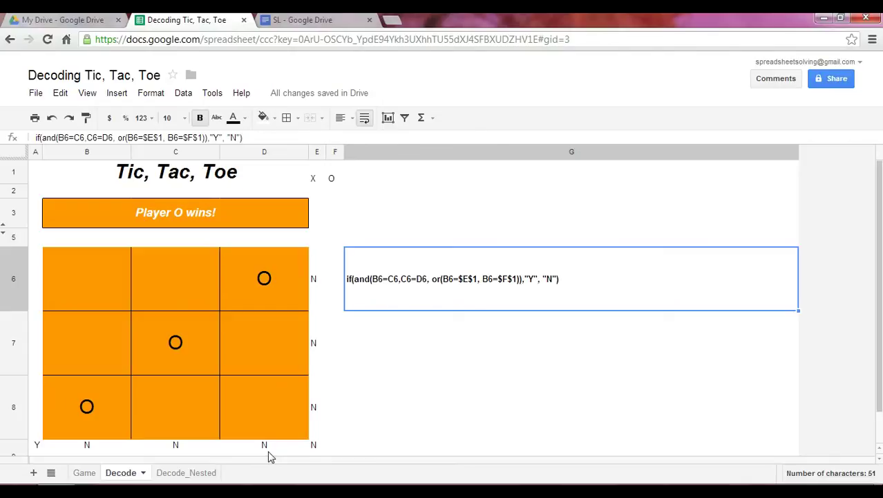
click(179, 226)
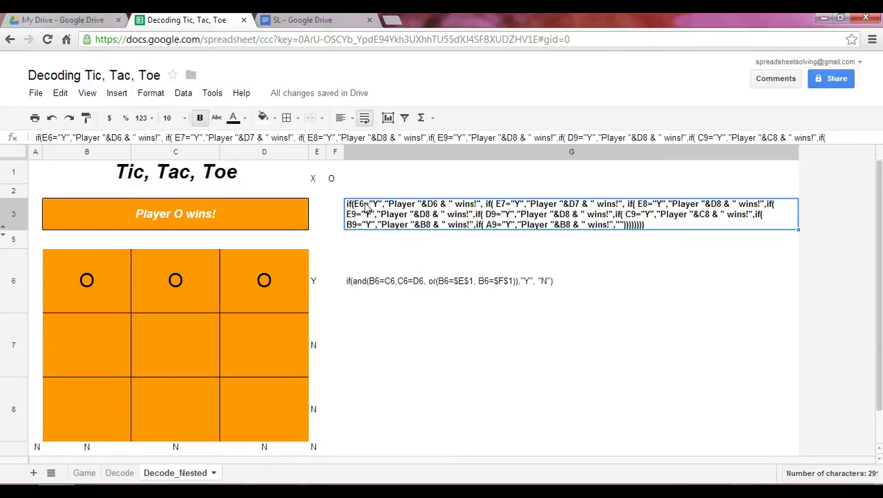
Unhide row 4 and read the multi-line nested IF in G4, E6's check and the banner formula.
click(4, 234)
click(413, 269)
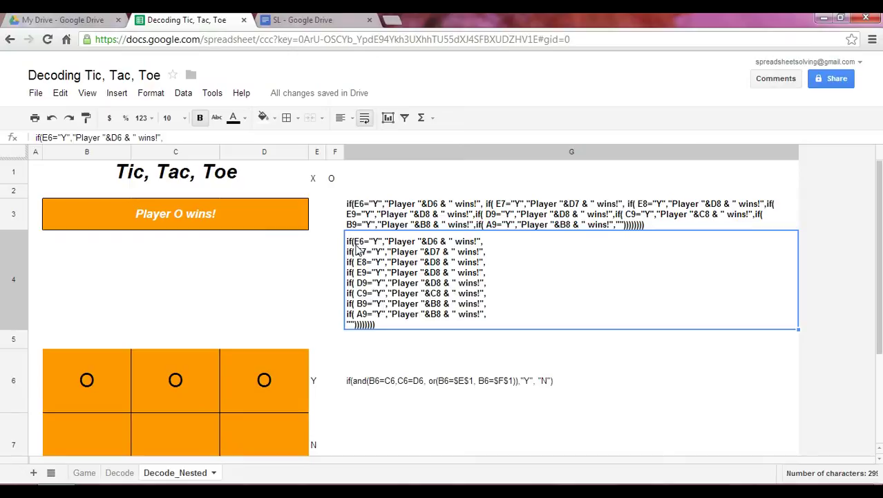
click(315, 383)
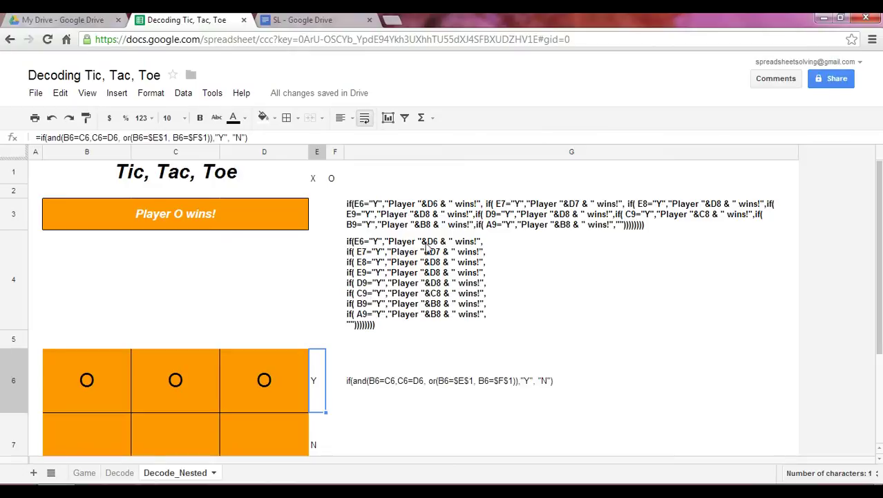
click(281, 392)
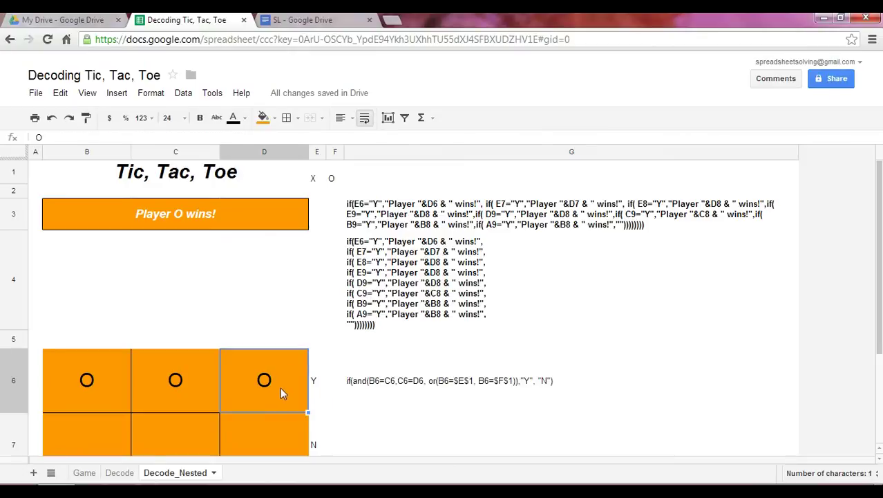
click(225, 222)
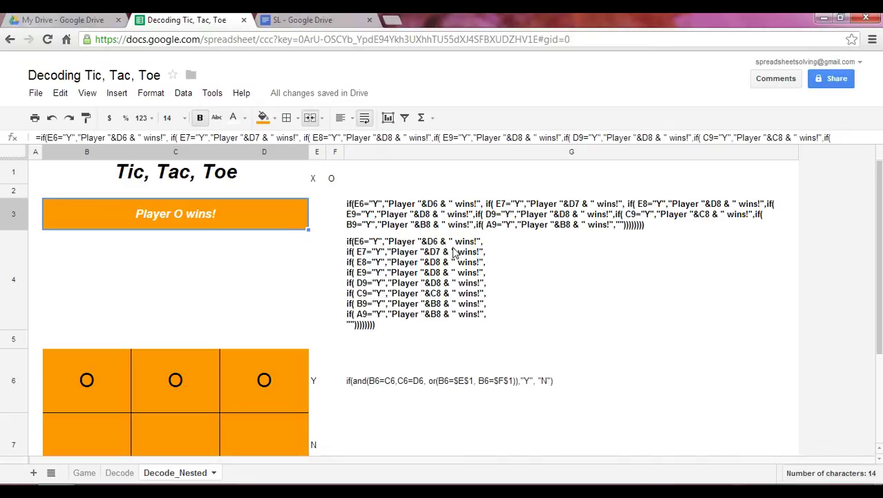
Read the check formulas in E6, E7, E8, E9, D9, B9 and A9.
scroll(404, 337, down, 1)
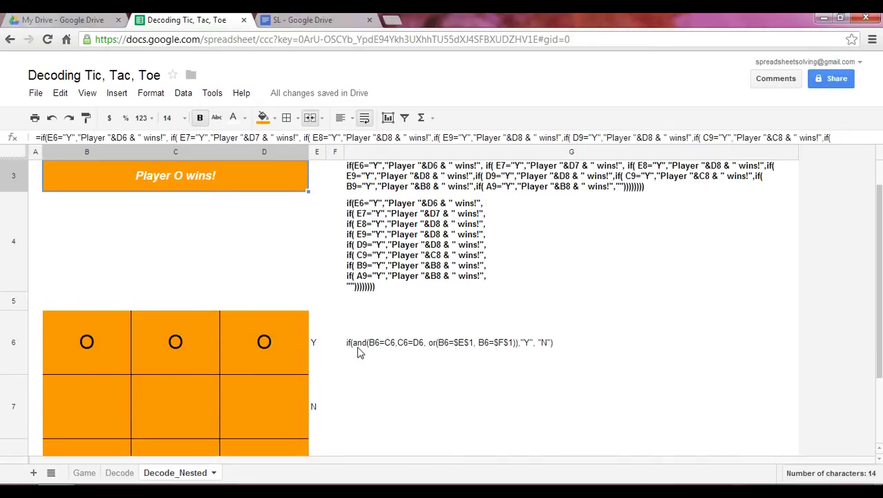
click(314, 347)
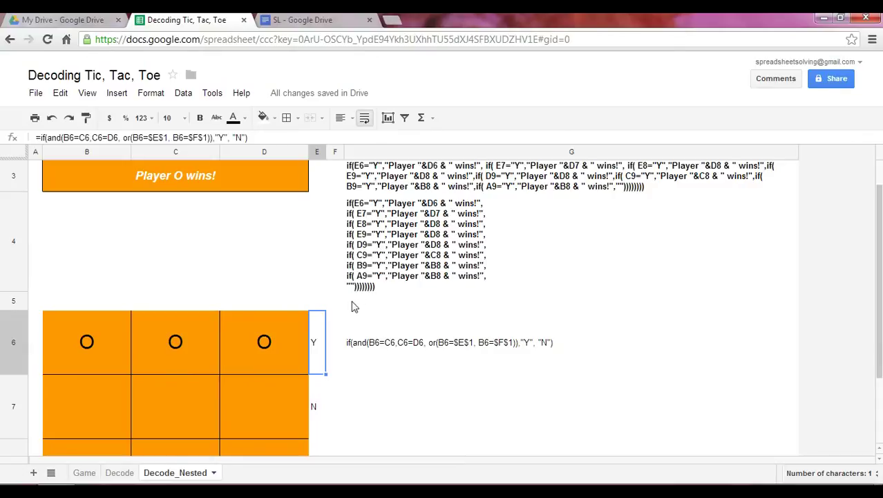
scroll(332, 291, down, 2)
click(313, 276)
click(320, 336)
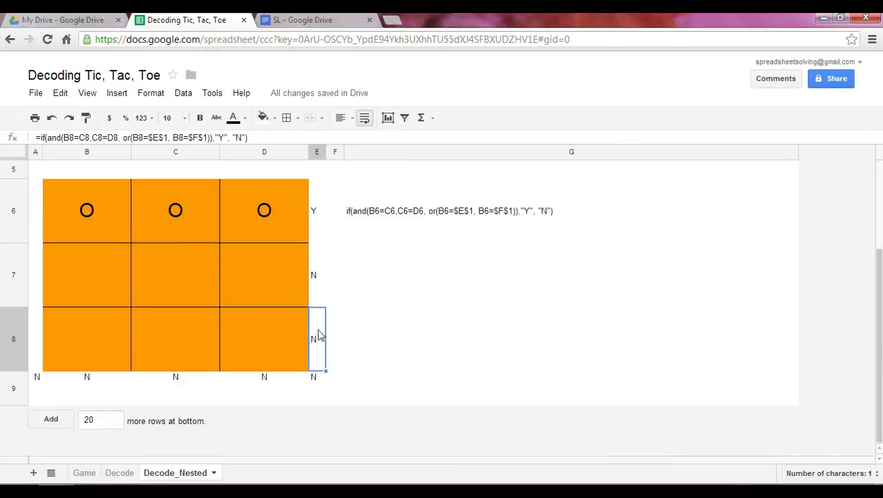
click(317, 381)
click(282, 381)
click(206, 385)
click(115, 378)
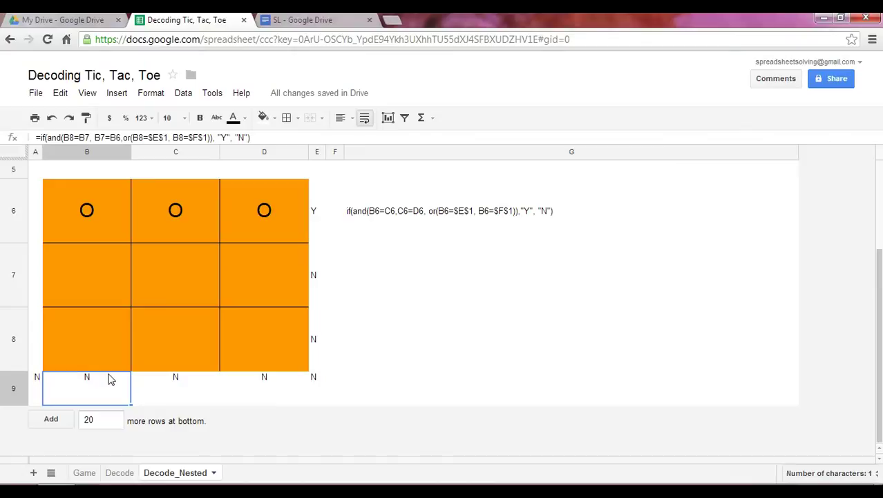
click(39, 387)
scroll(473, 359, up, 3)
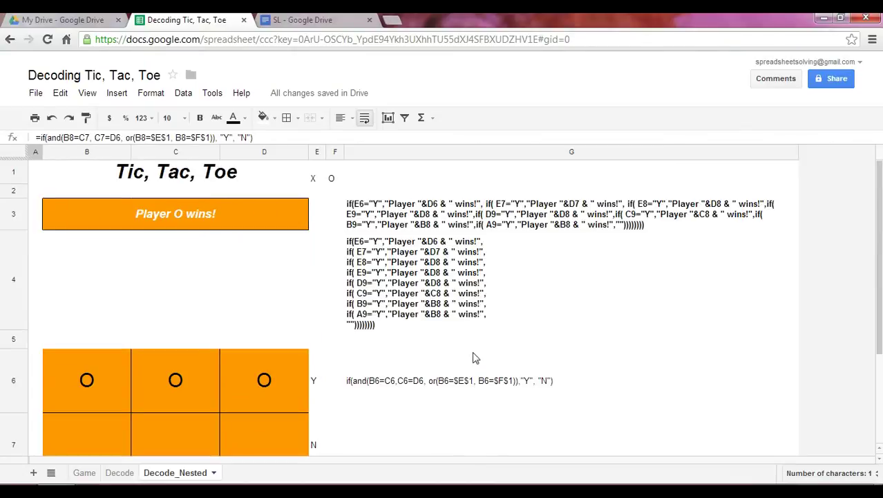
Delete the O's in B6:D6 and put X's in B7, C7 and D7.
drag(113, 382, 222, 393)
key(Delete)
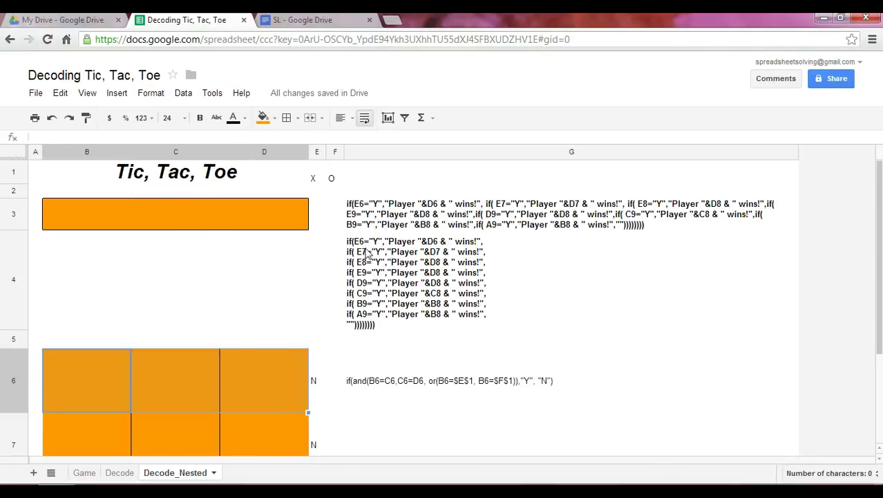
click(96, 422)
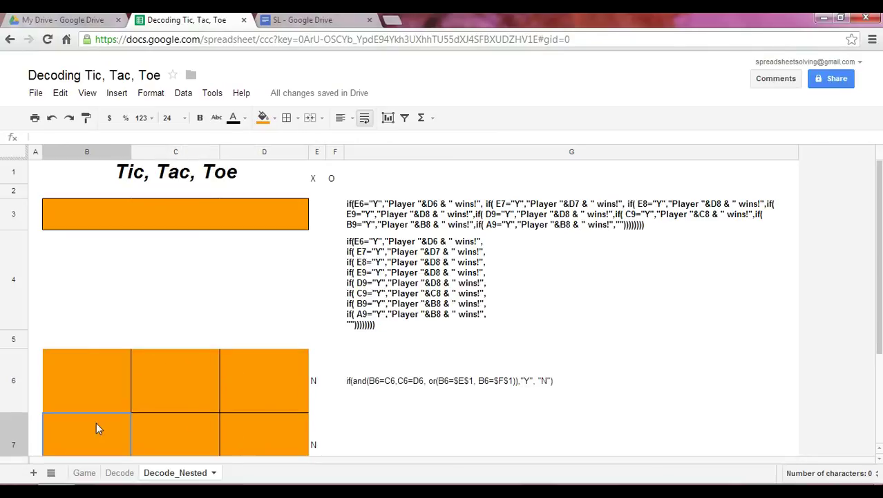
text(X)
key(Return)
click(170, 441)
text(X)
click(255, 435)
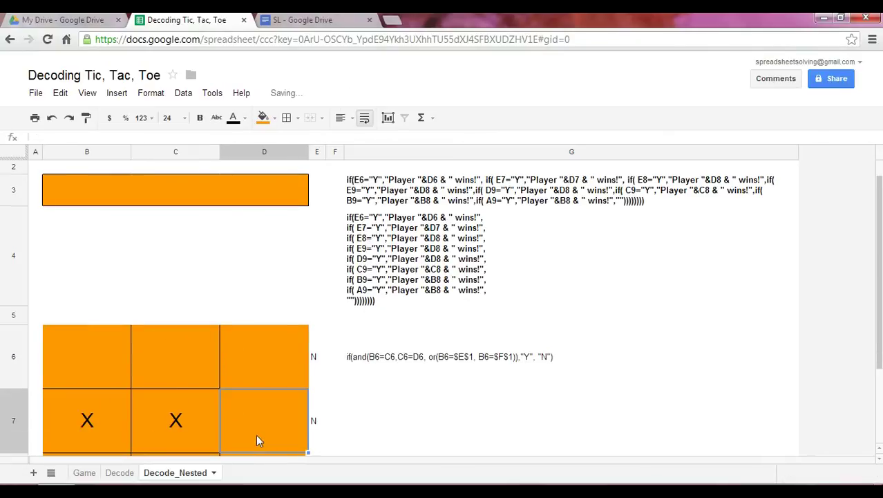
text(X)
click(313, 437)
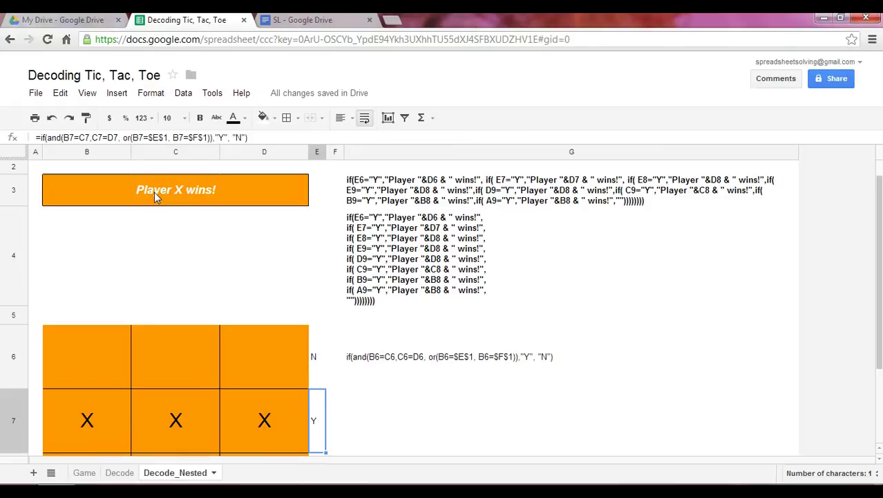
Review the E8, E9, D9, C9, B9 and A9 checks plus the G4 and B3 nested IFs.
scroll(379, 270, up, 1)
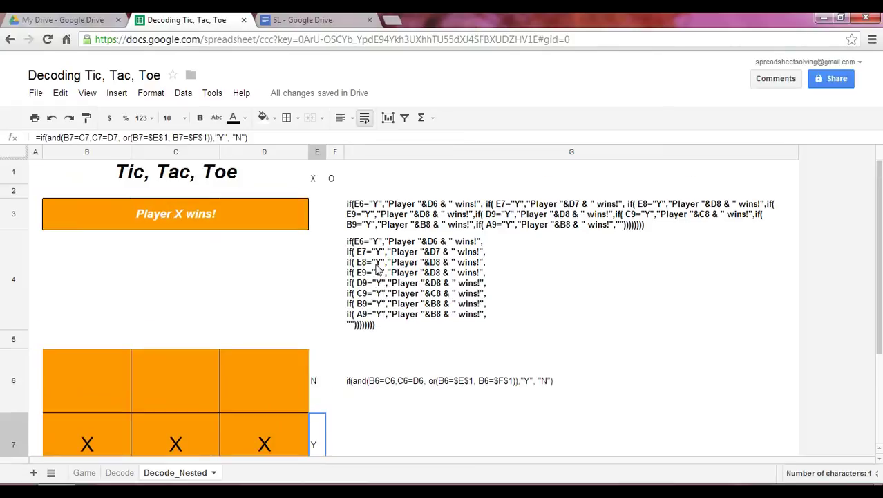
scroll(379, 271, down, 2)
scroll(379, 271, down, 2)
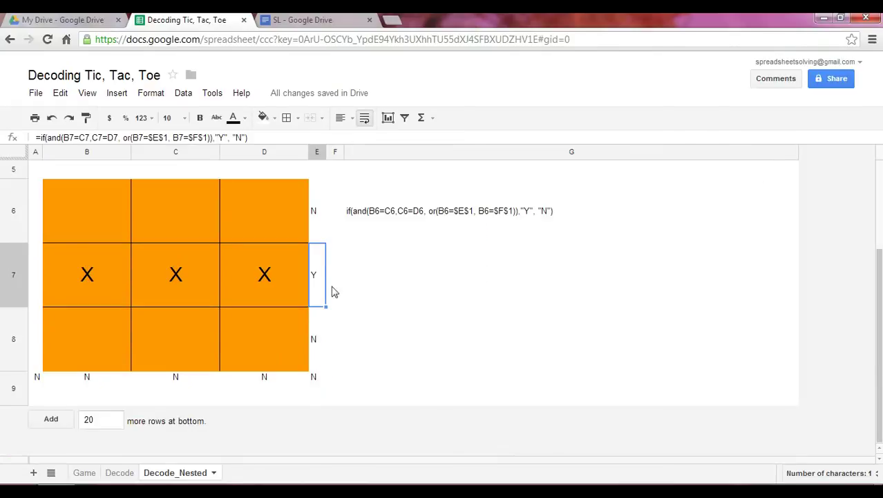
click(316, 326)
click(315, 382)
click(282, 383)
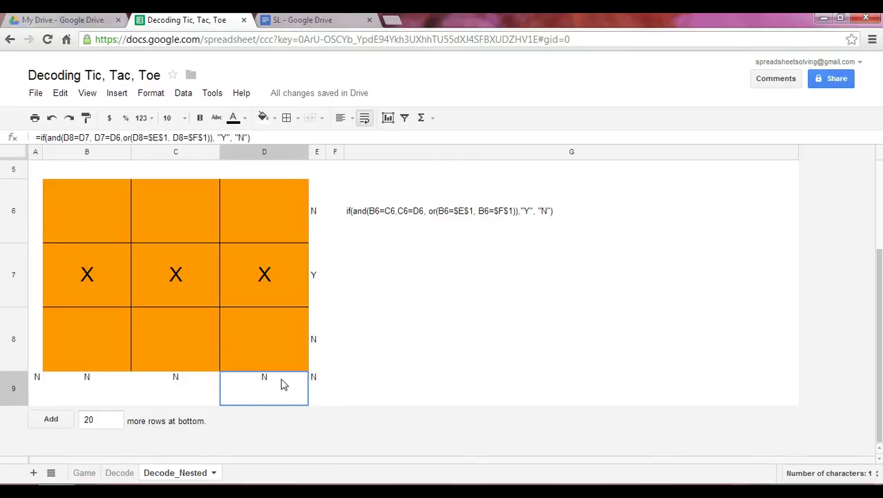
click(197, 388)
click(114, 393)
click(38, 391)
scroll(413, 307, up, 2)
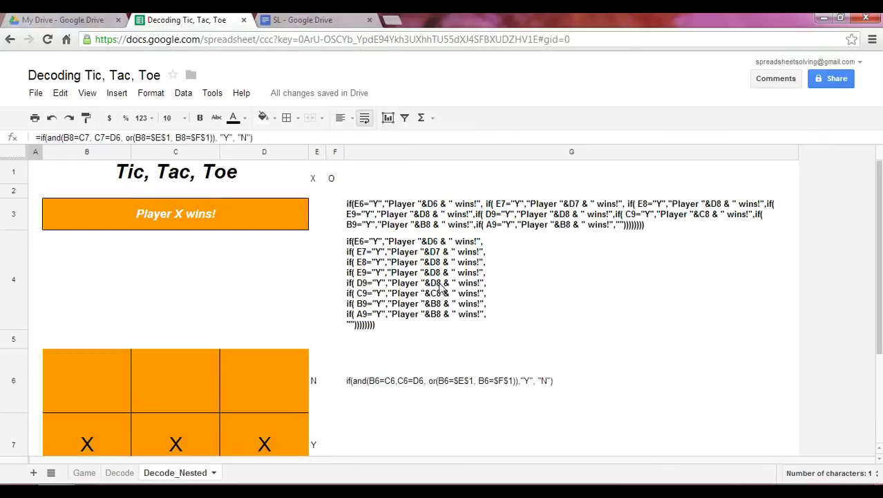
click(384, 269)
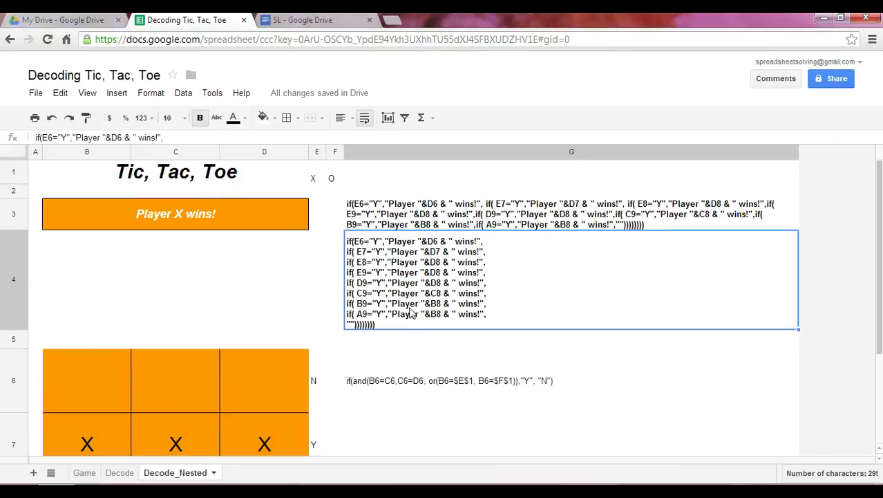
click(180, 215)
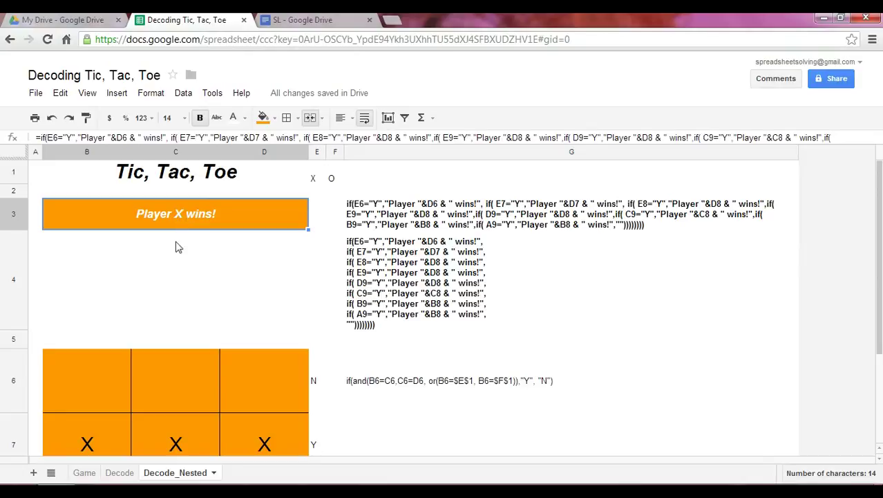
Delete the X's in B7:D7 and place X's diagonally in B8, C7 and D6.
scroll(116, 381, down, 1)
drag(114, 380, 266, 404)
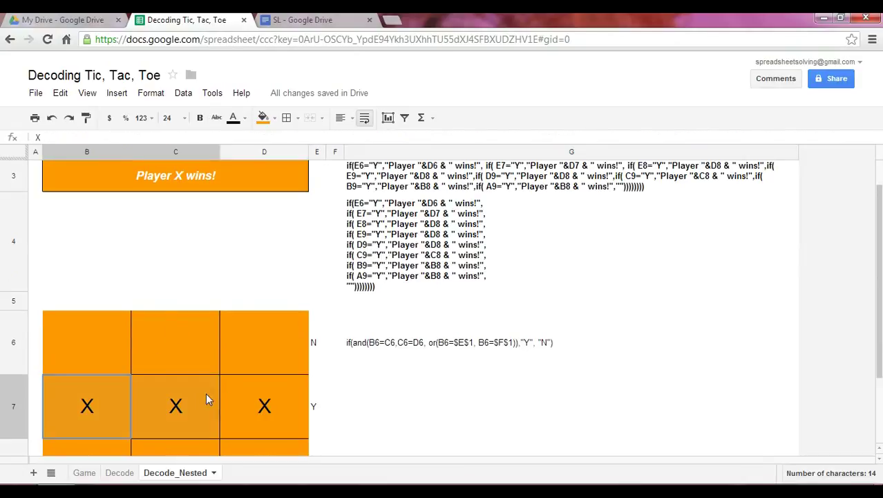
key(Delete)
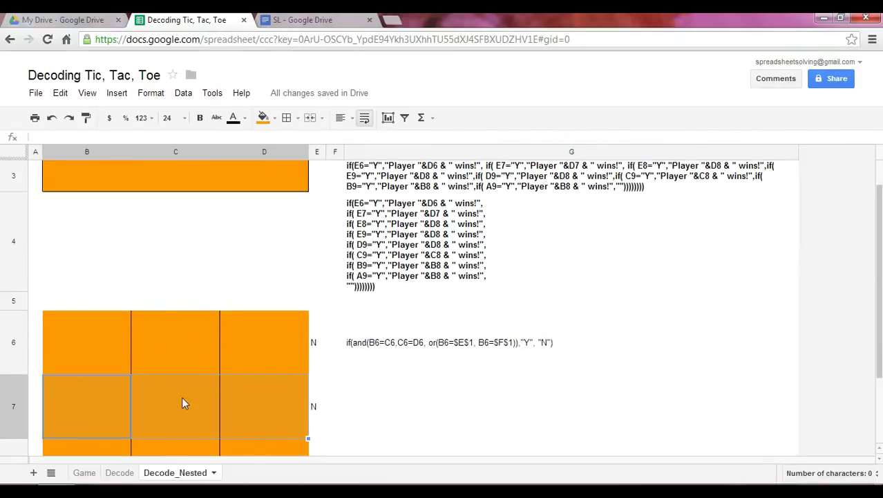
scroll(183, 403, down, 2)
text(X)
click(187, 276)
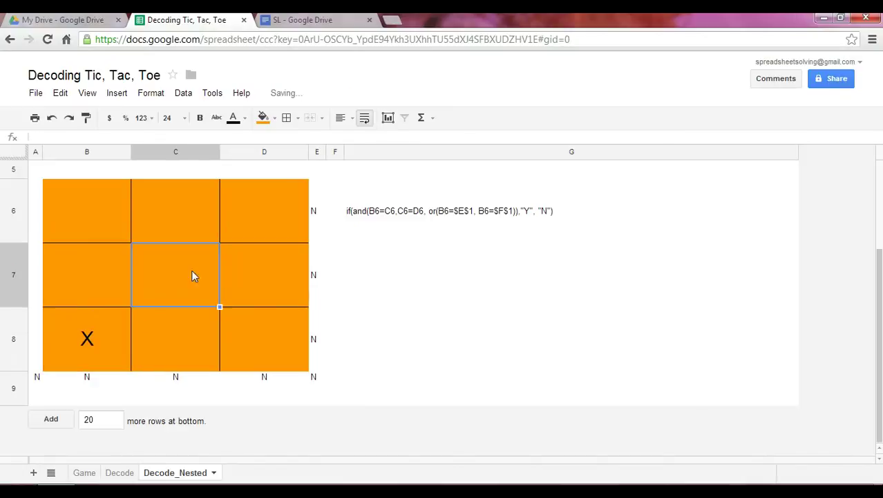
text(X)
click(250, 220)
text(X)
click(249, 328)
Confirm A9 returns Y and read the multi-line nested IF text in G4.
click(38, 385)
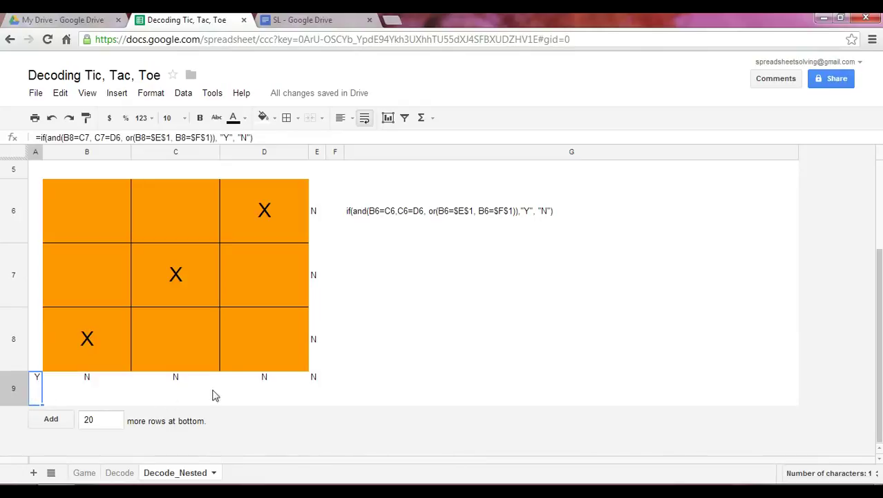
scroll(228, 387, up, 5)
click(368, 321)
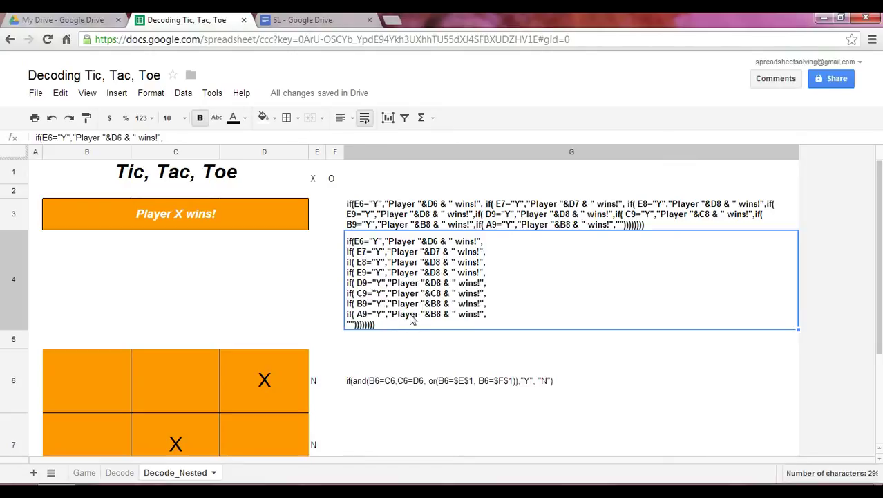
scroll(384, 343, down, 5)
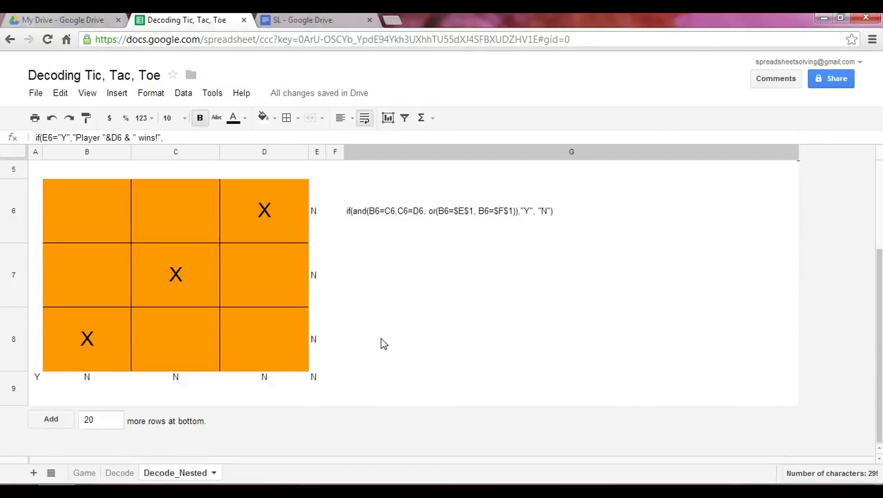
scroll(300, 336, up, 5)
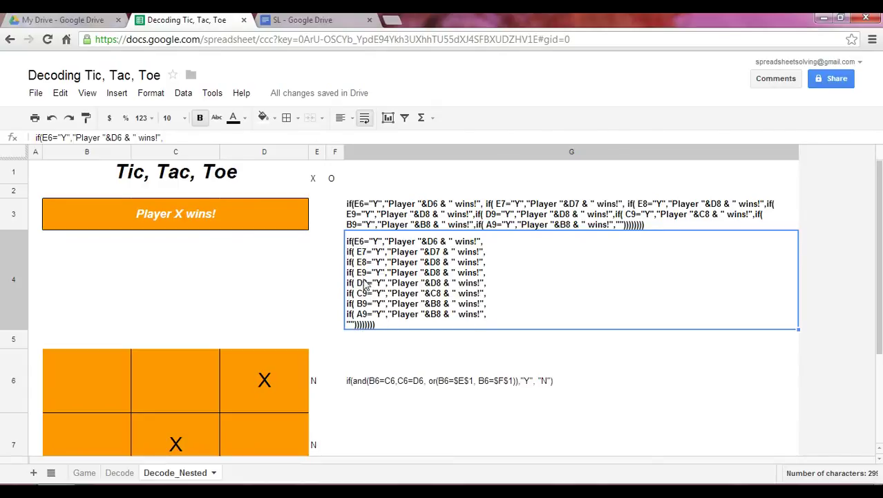
scroll(297, 352, down, 3)
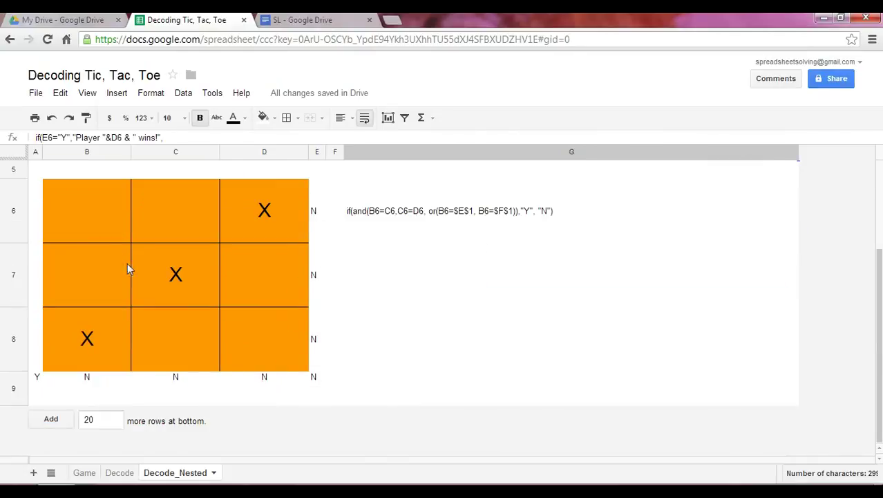
Clear B6:D8 and confirm E7, E8 return N and the B3 banner is blank.
mouse_move(111, 208)
mouse_down()
mouse_move(257, 207)
mouse_move(255, 337)
mouse_move(275, 334)
mouse_up()
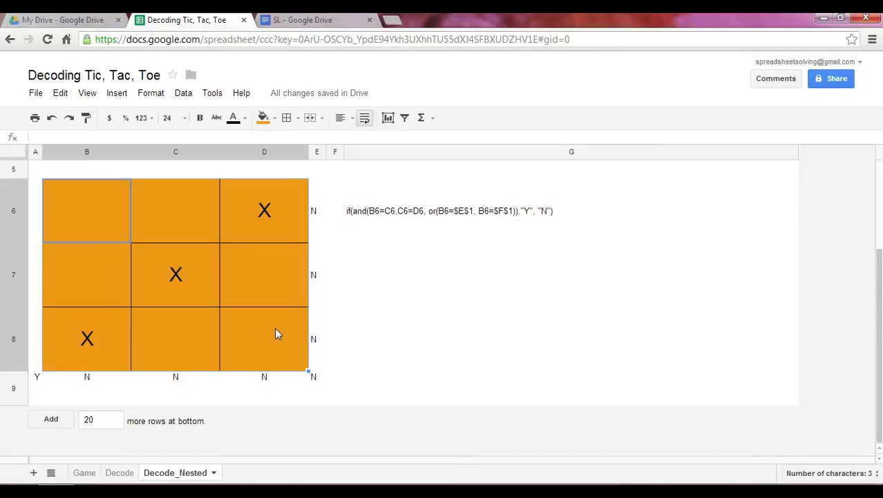
key(Delete)
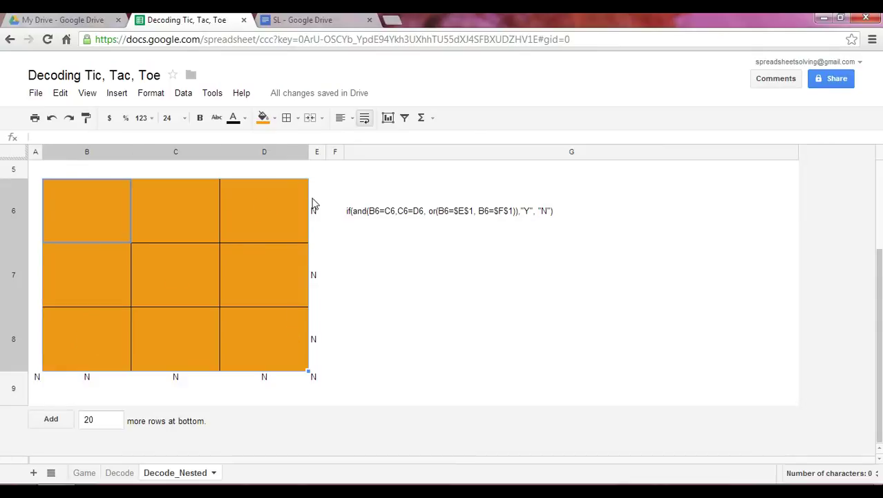
click(314, 275)
click(315, 321)
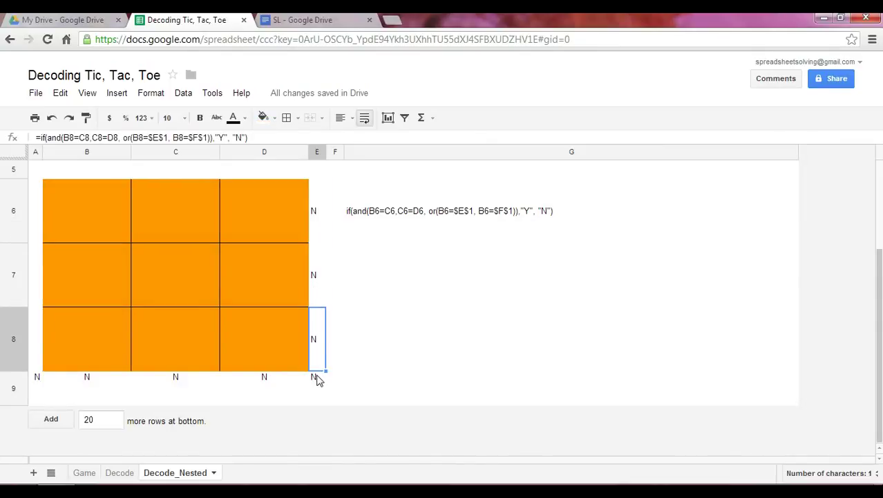
scroll(317, 380, up, 5)
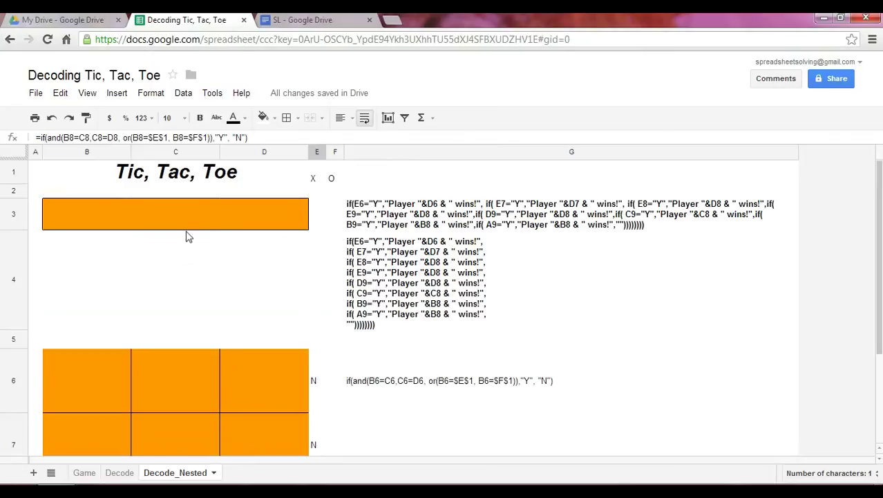
click(186, 228)
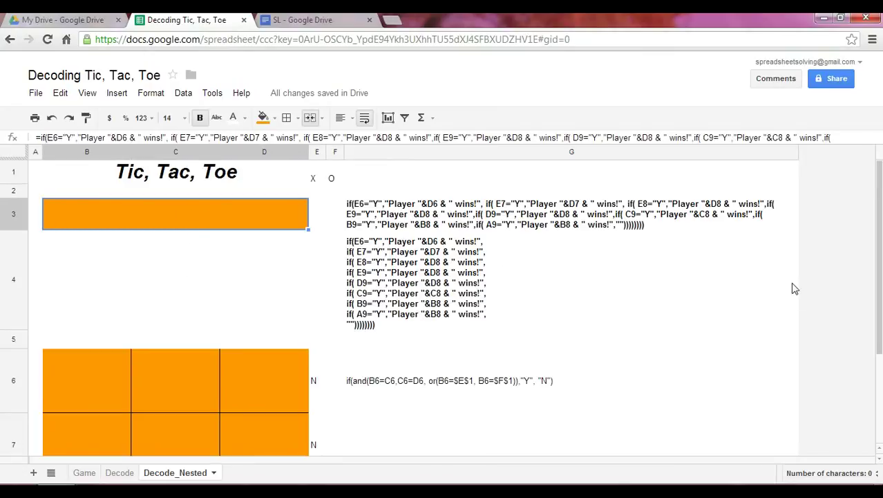